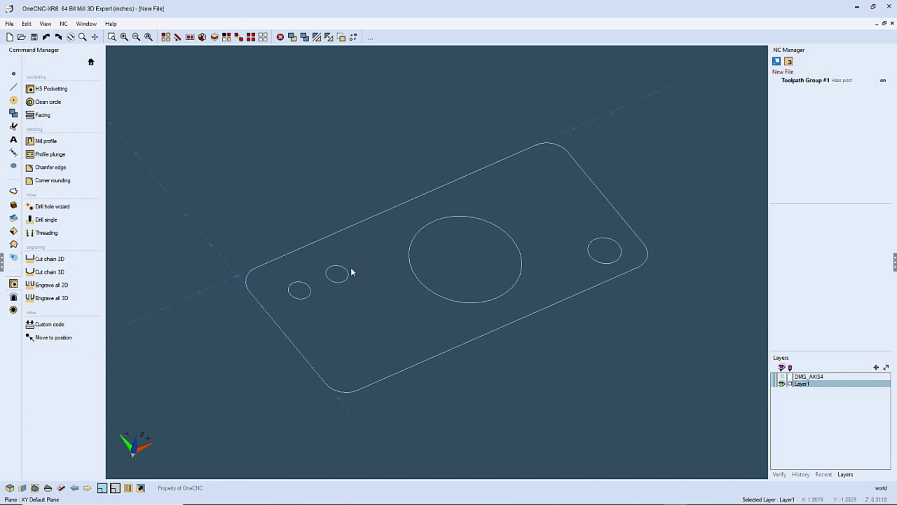
Start the Drill hole wizard from the stock toolpaths to recognize the holes in the plate's wireframe
middle_click_drag(541, 290, 424, 258)
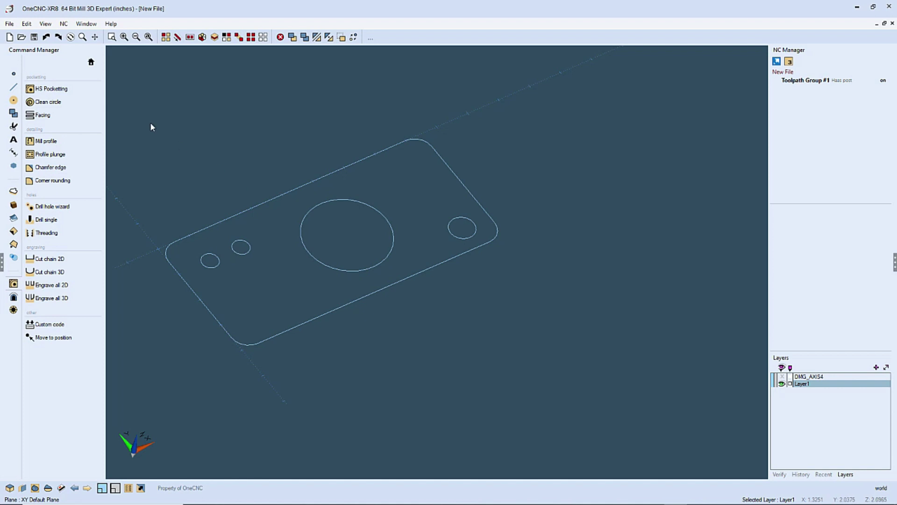
left_click(92, 63)
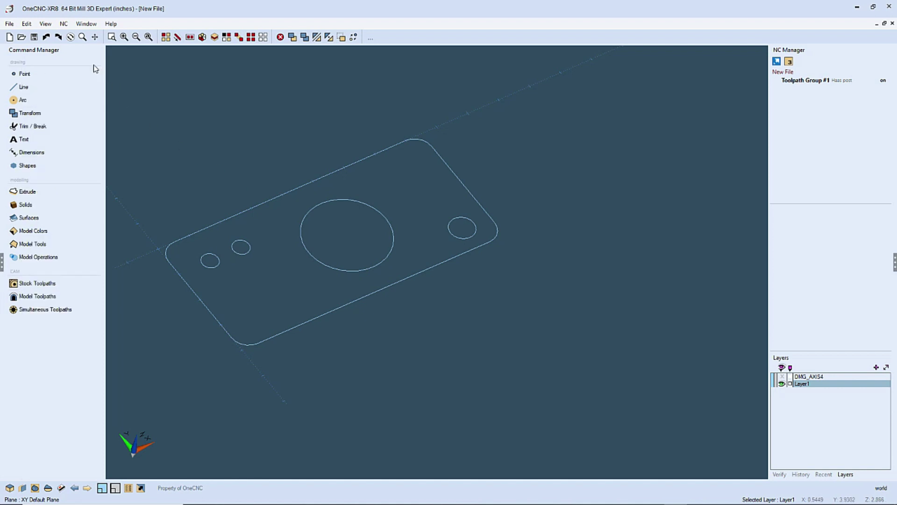
left_click(40, 283)
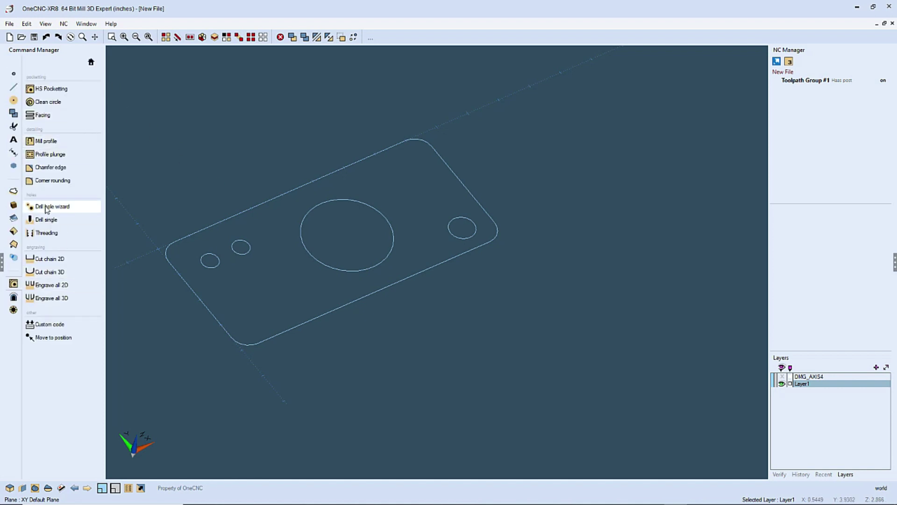
left_click(47, 207)
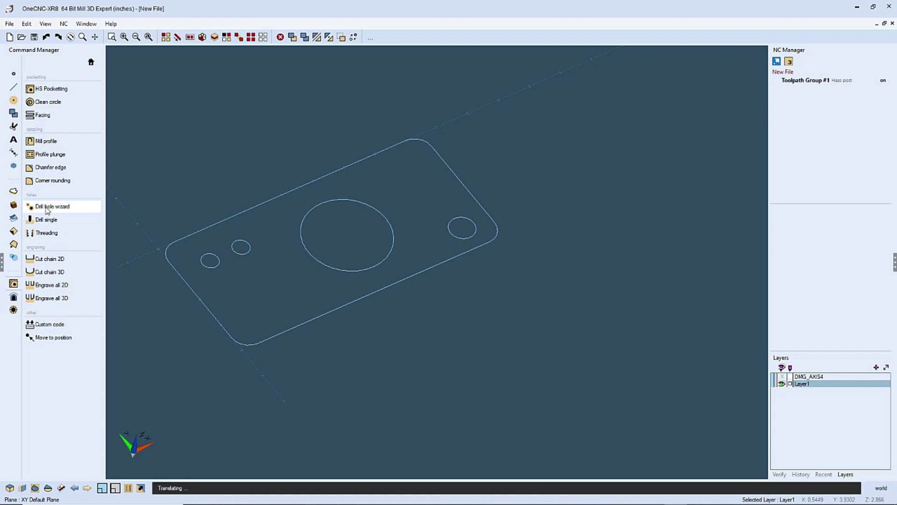
left_click_drag(596, 80, 689, 56)
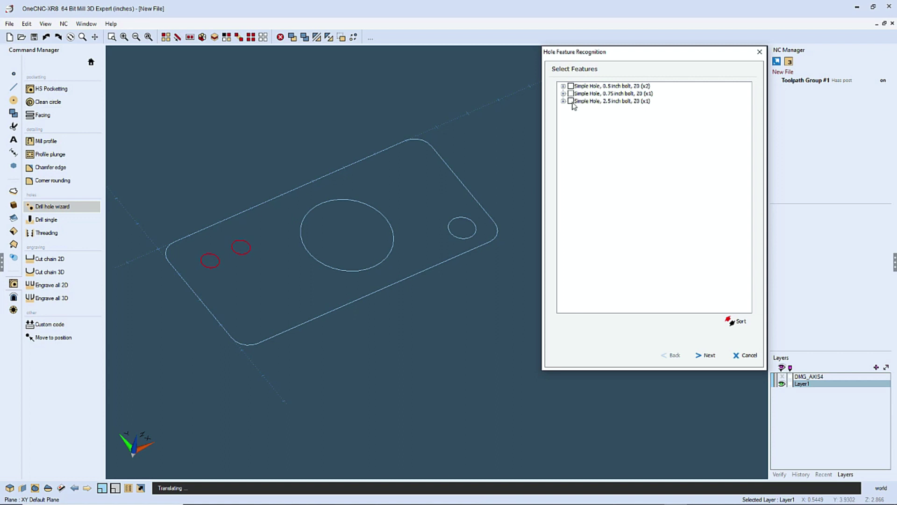
Highlight the 0.5, 0.75 and 2.5 inch hole groups in turn and check the individual positions in the 0.5 inch group
left_click(592, 87)
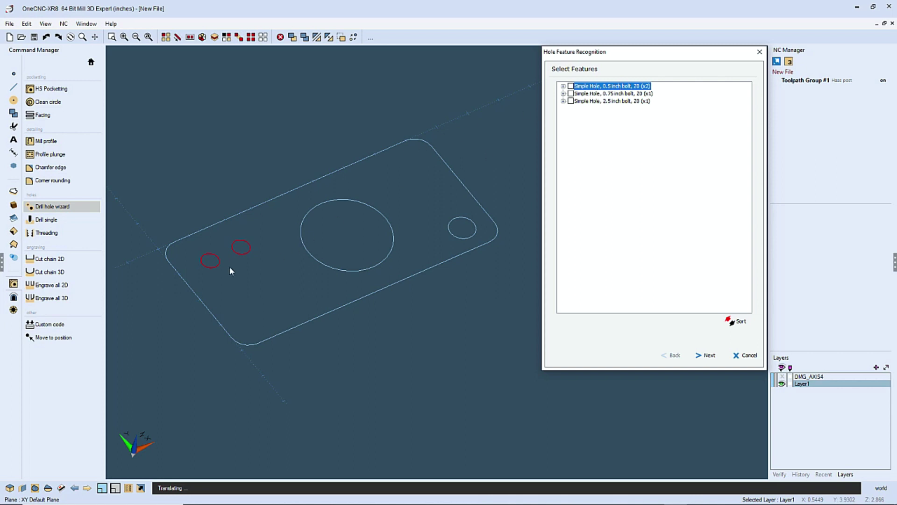
left_click(602, 95)
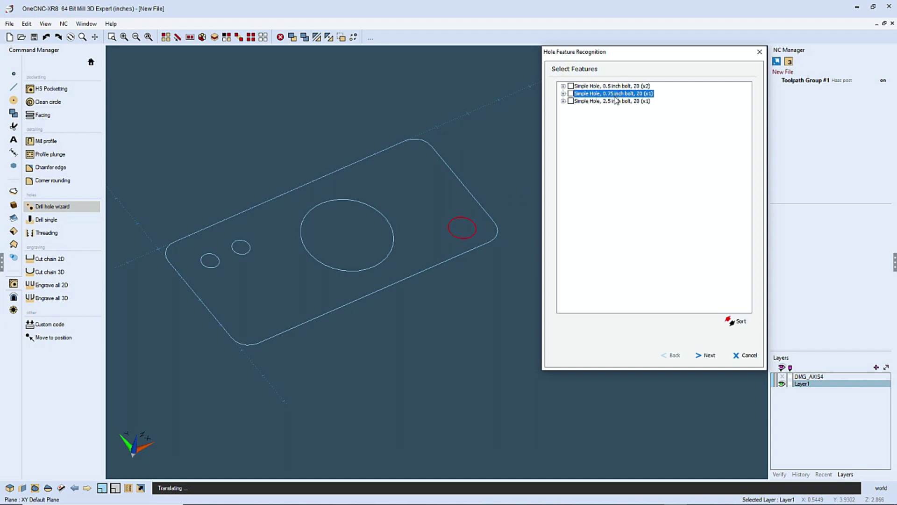
left_click(594, 101)
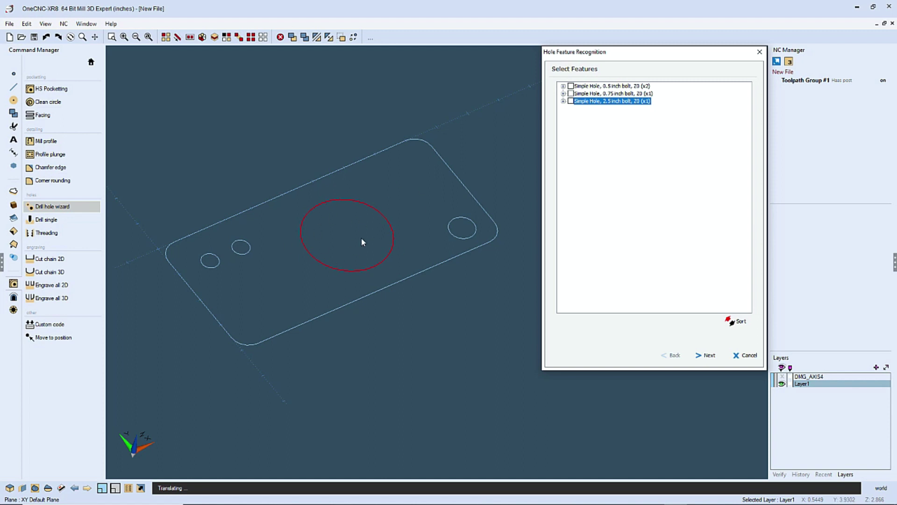
left_click(564, 87)
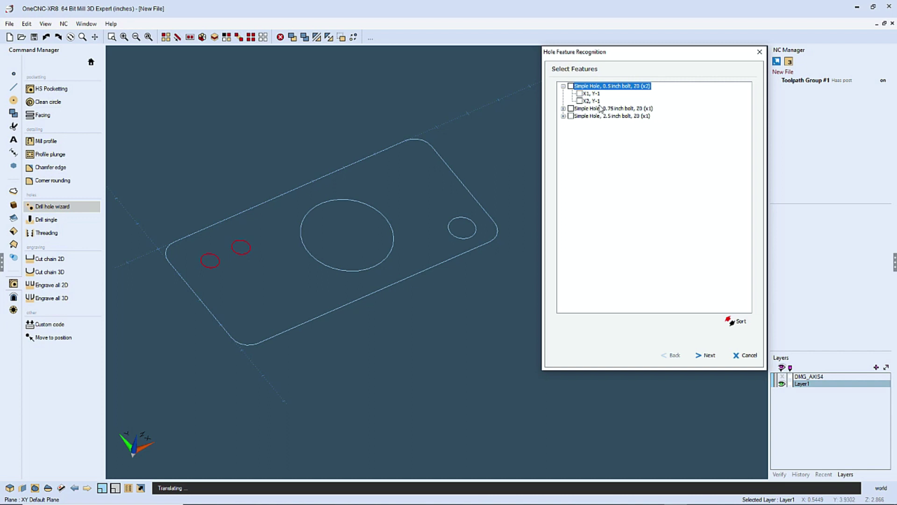
left_click(564, 87)
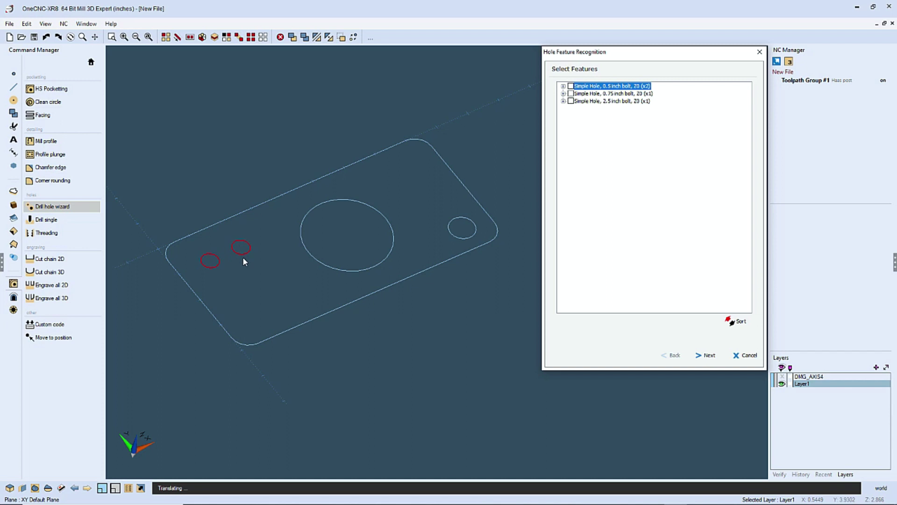
Select the two 0.5 inch holes and accept a rapid Z plane of 0.2, plunge clearance of 0.05 and material top of 0
left_click(571, 87)
left_click(708, 356)
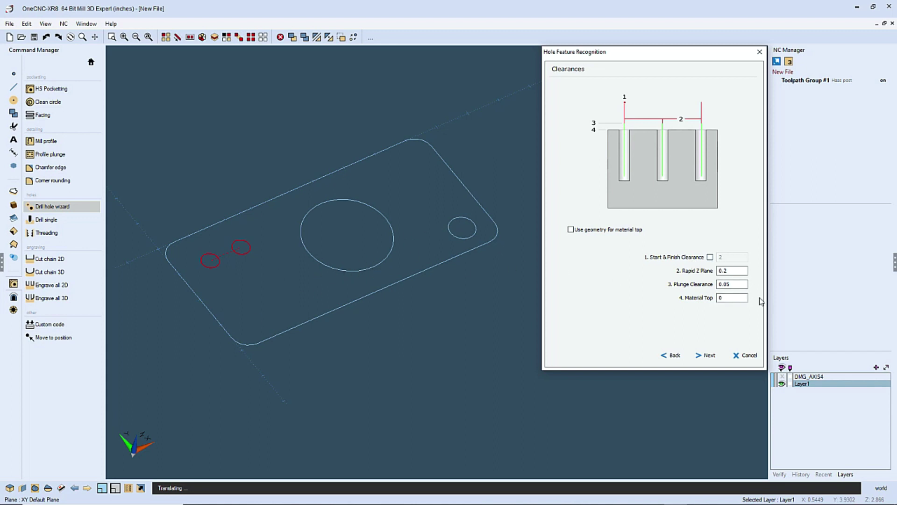
left_click(710, 356)
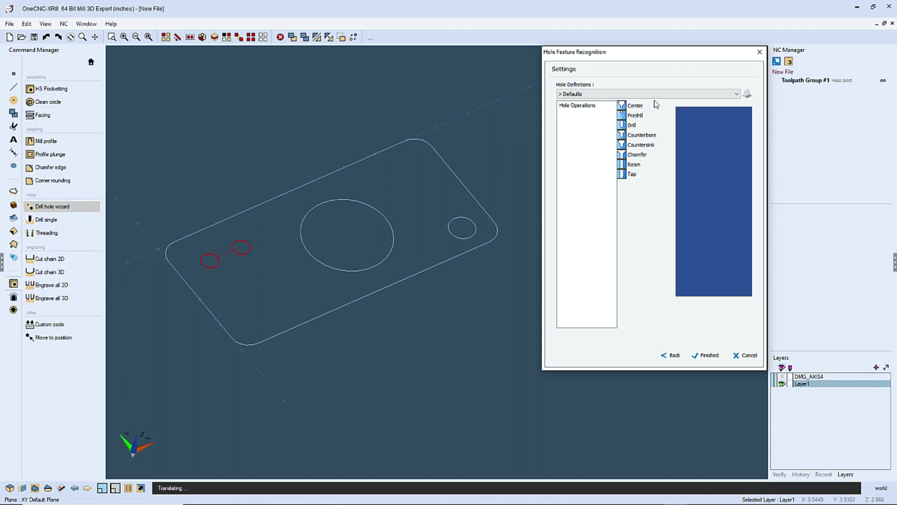
Add Pre-Drill and Drill operations to the hole definition, removing and re-adding the Drill operation once
double_click(635, 116)
double_click(632, 126)
right_click(575, 121)
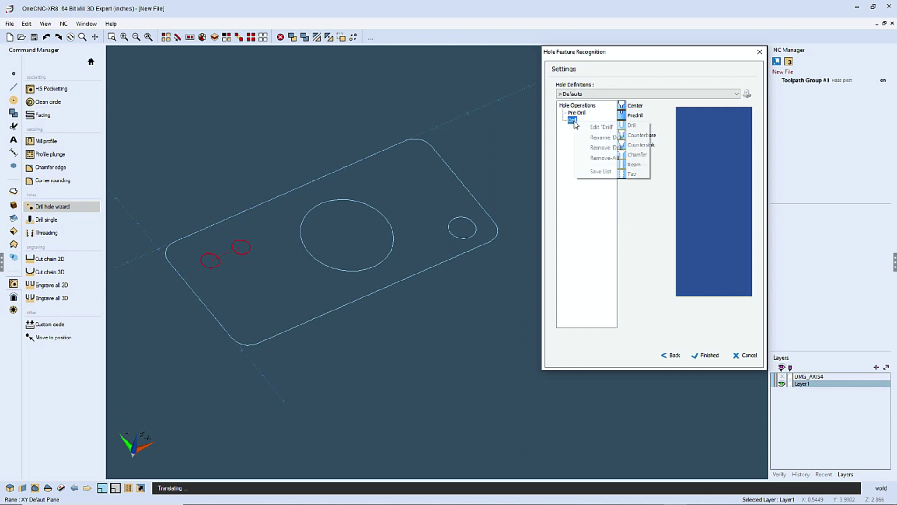
left_click(602, 148)
left_click(626, 225)
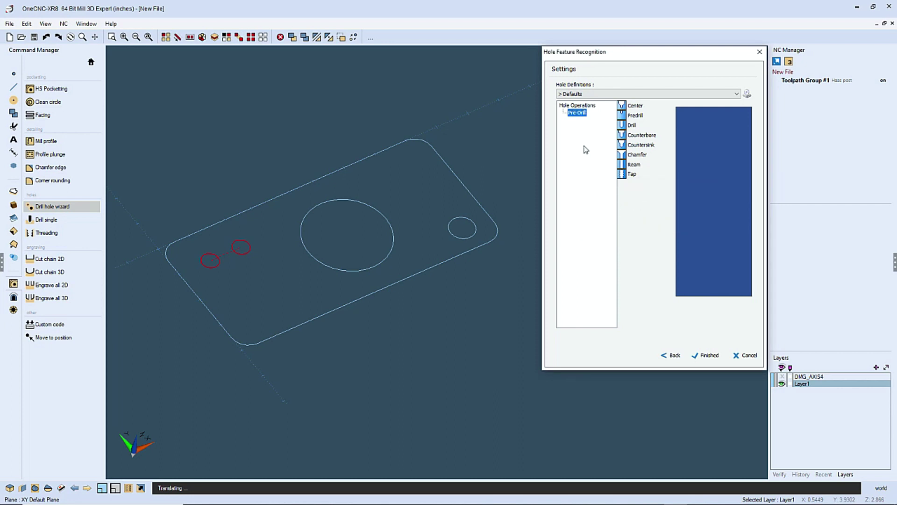
left_click(623, 127)
left_click(709, 356)
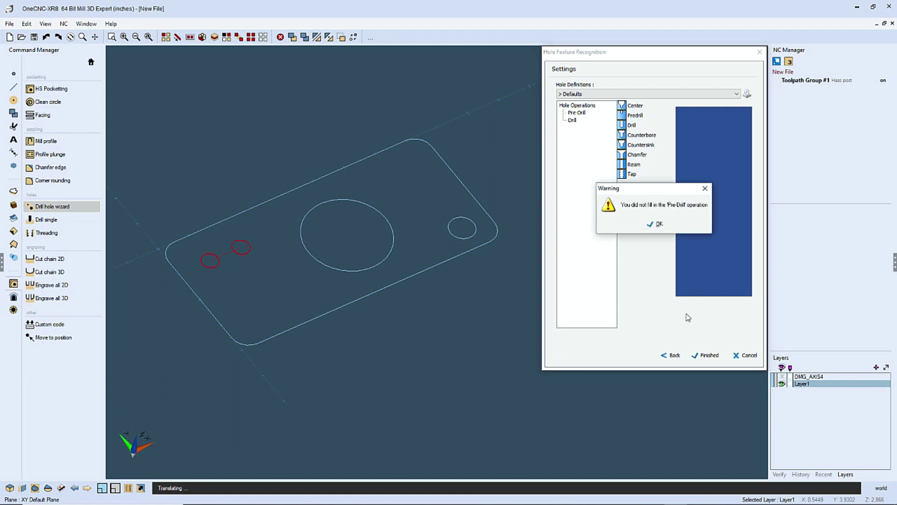
left_click(658, 224)
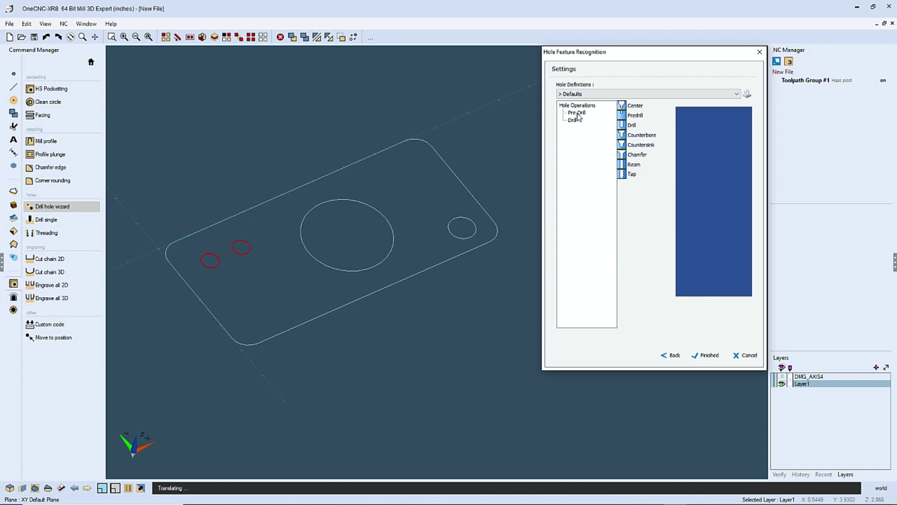
Define the Pre-Drill operation with tool 1, the 0.5 inch spot drill, as a machine cycle using the G81 drilling cycle
double_click(578, 113)
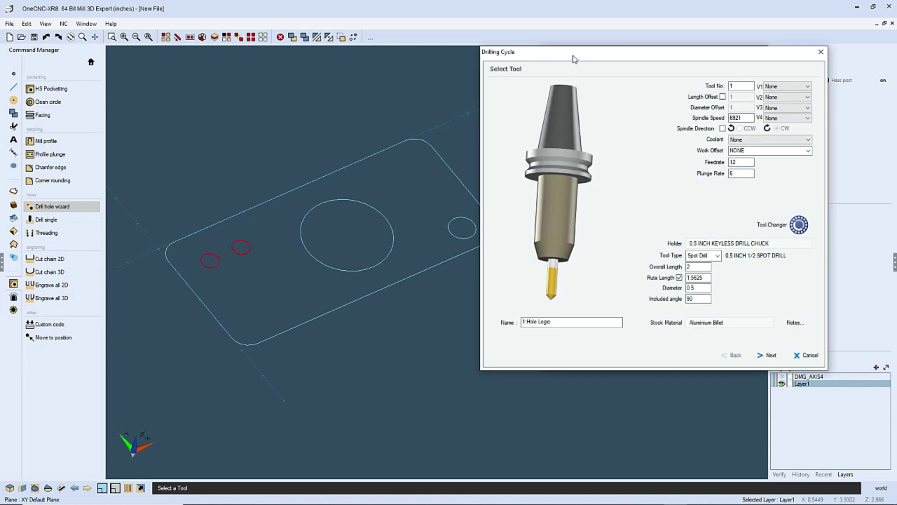
left_click_drag(576, 60, 517, 58)
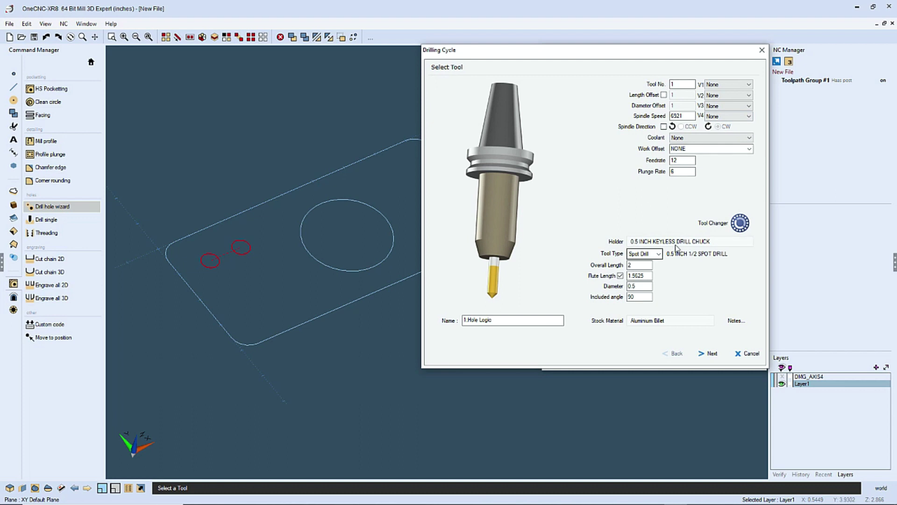
left_click(712, 354)
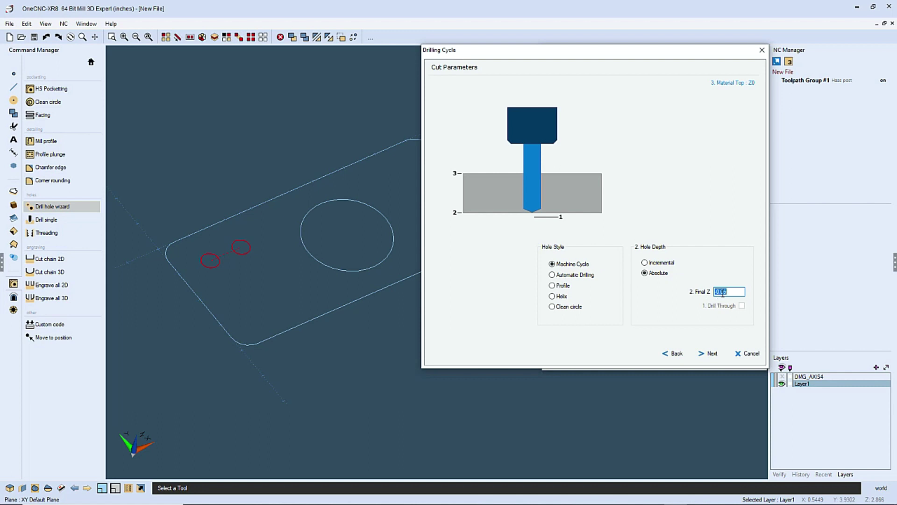
left_click(712, 353)
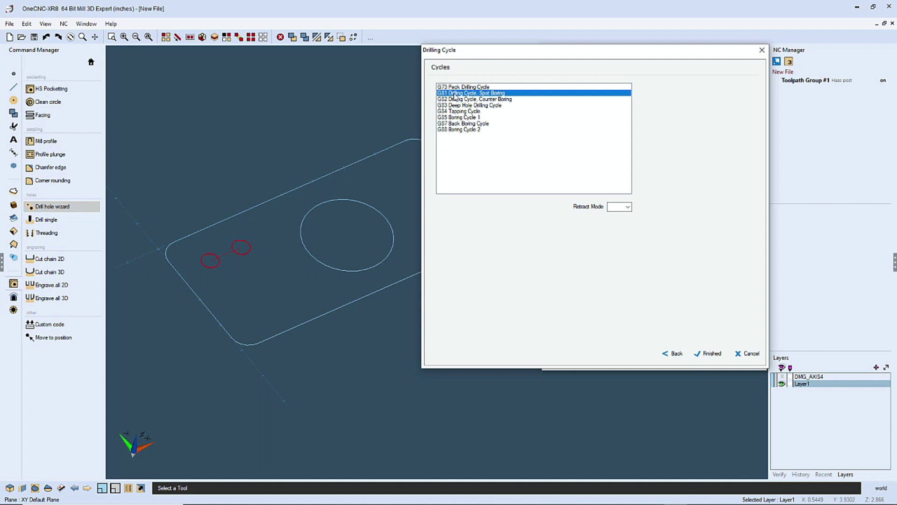
left_click(712, 354)
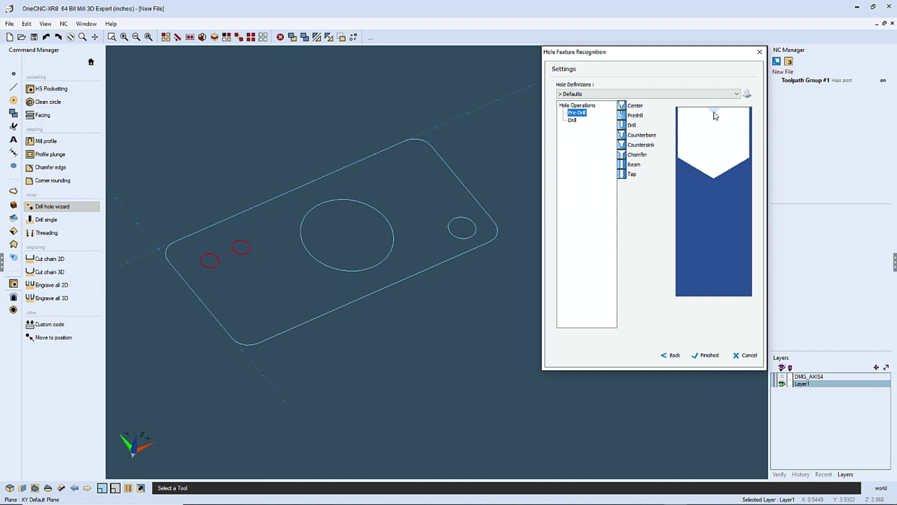
Define the Drill operation with the 0.5 inch 118-degree drill, Final Z -0.5 and G83 deep hole cycle at .15 peck, and finish the wizard
left_click(572, 121)
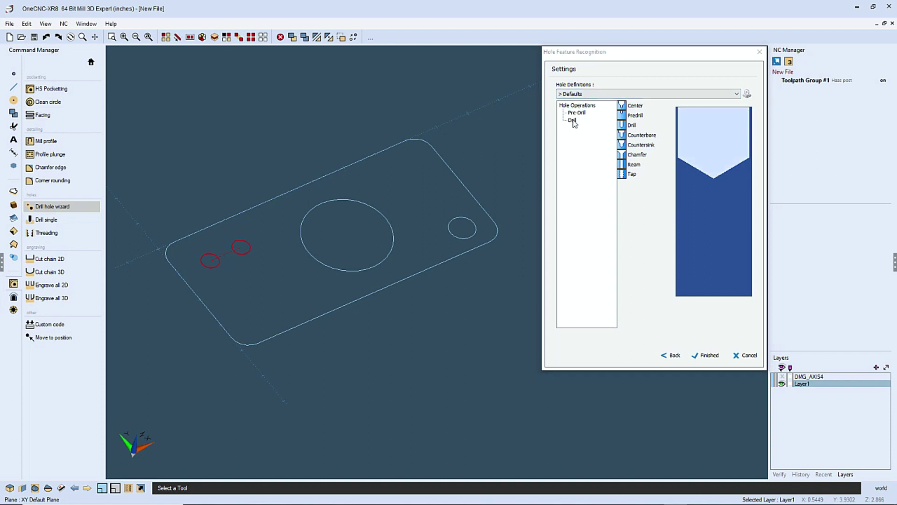
left_click_drag(587, 60, 529, 57)
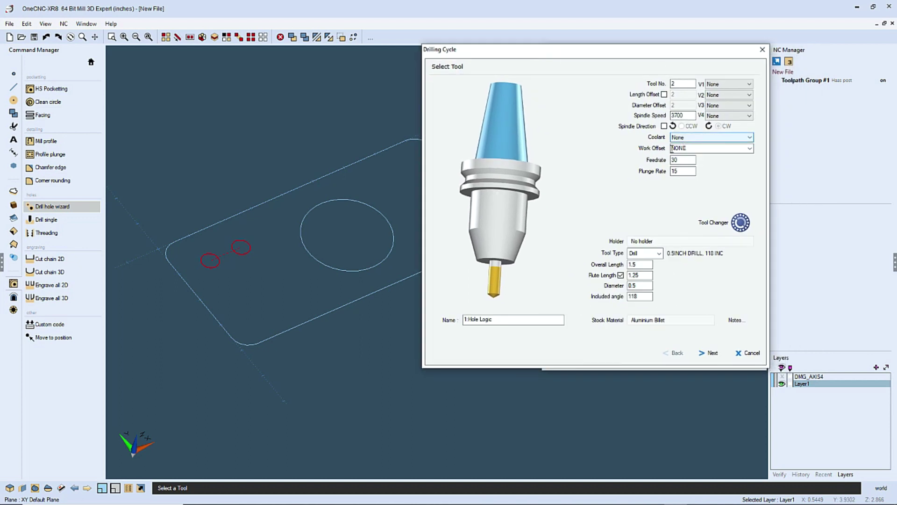
double_click(633, 285)
left_click(709, 351)
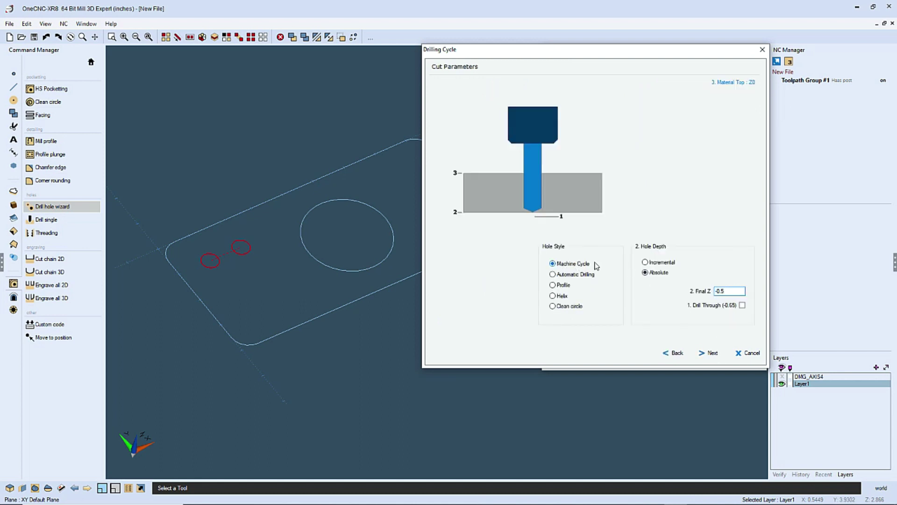
left_click(712, 352)
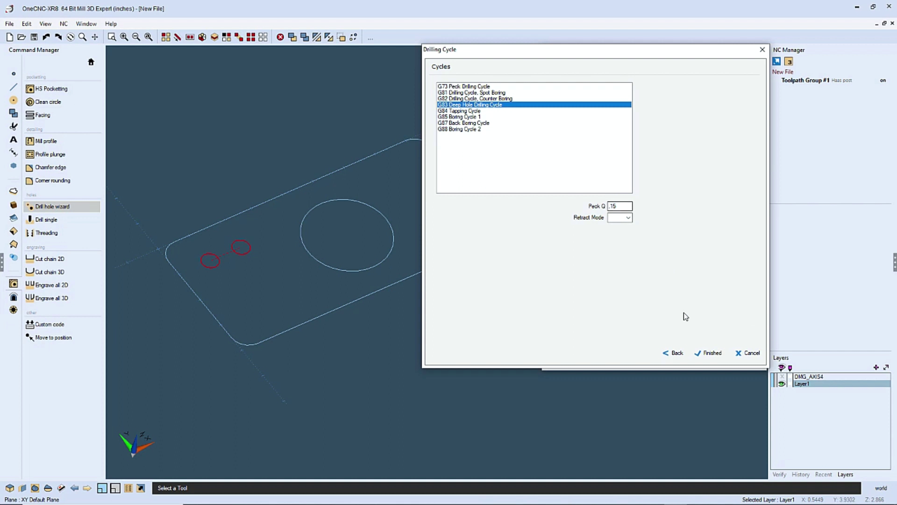
left_click(711, 354)
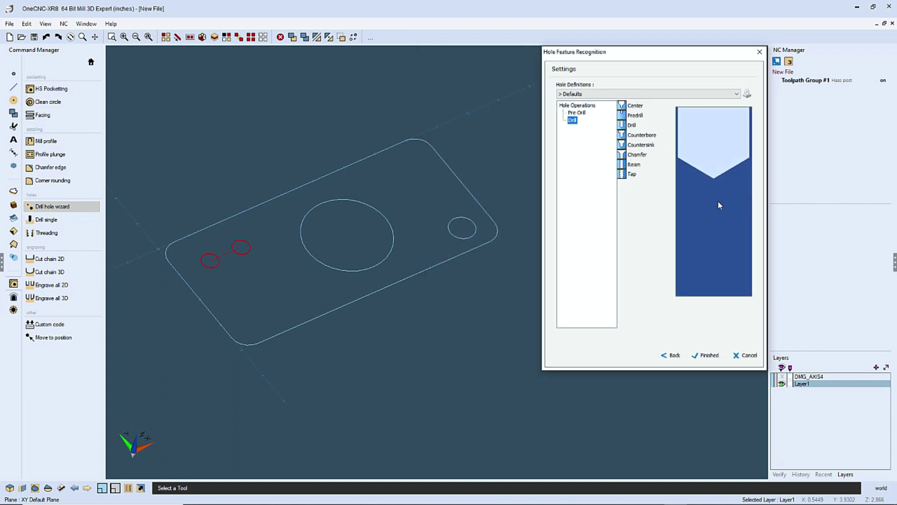
left_click(709, 356)
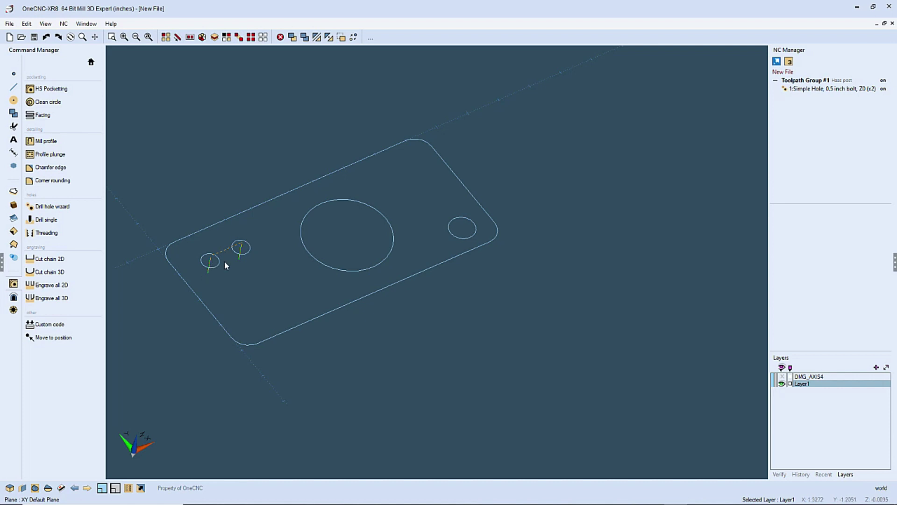
Preview the toolpaths of Toolpath Group #1 and watch the tool work on the two 0.5 inch holes
middle_click_drag(311, 271, 423, 280)
scroll(432, 279, "up", 1)
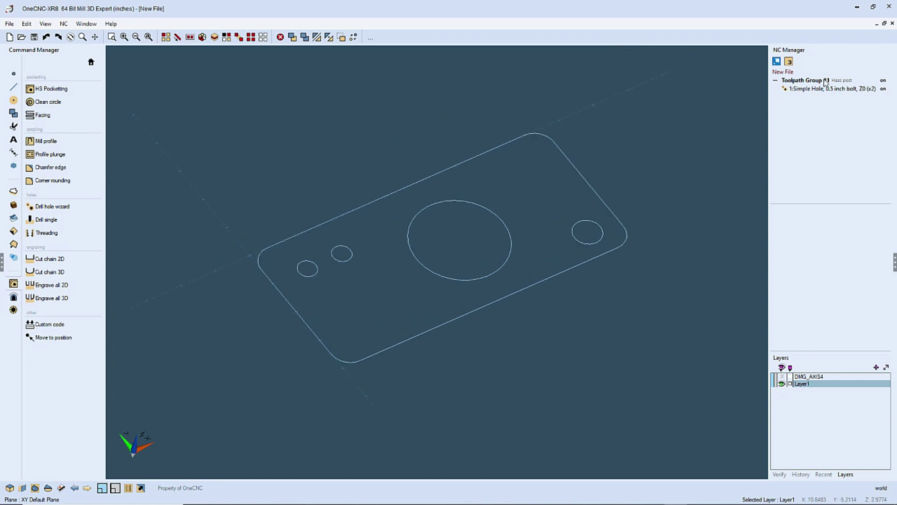
right_click(825, 83)
left_click(800, 141)
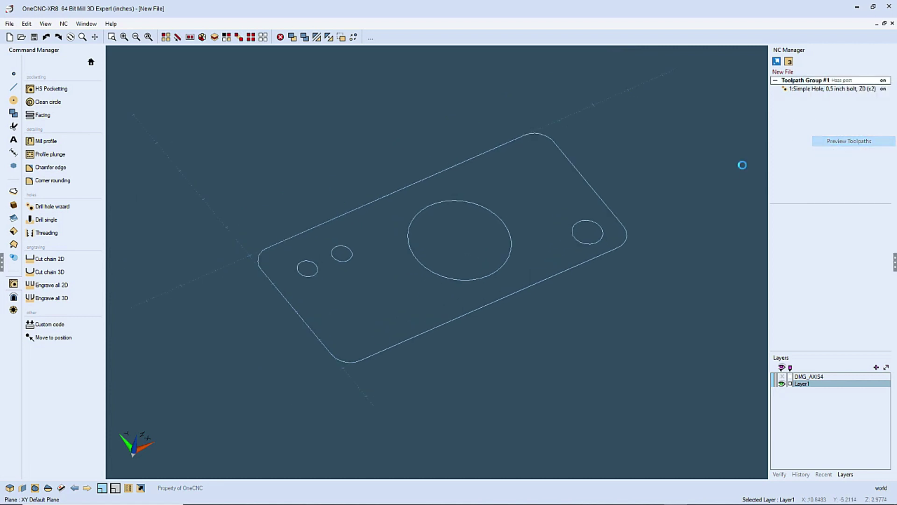
middle_click_drag(491, 171, 486, 150)
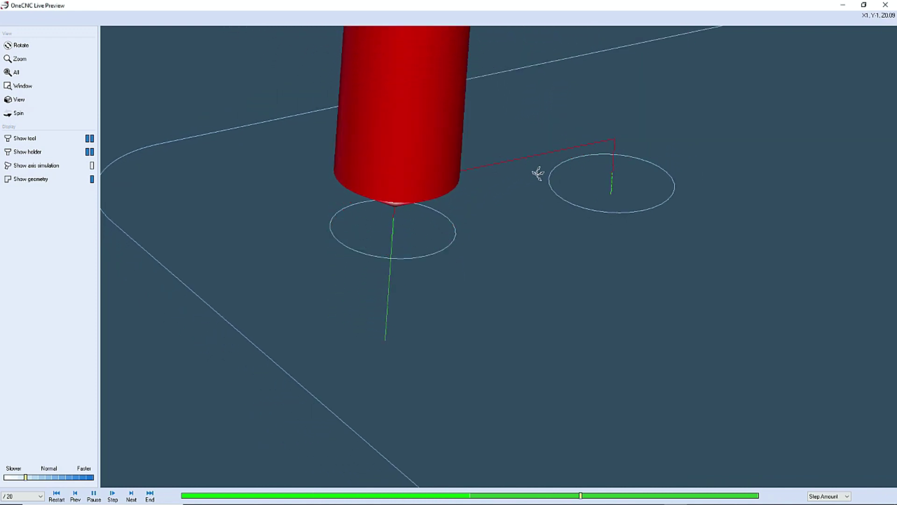
left_click(886, 4)
Extrude the plate outline together with its four circles into a 0.375 inch thick solid with through holes
middle_click_drag(601, 185, 596, 197)
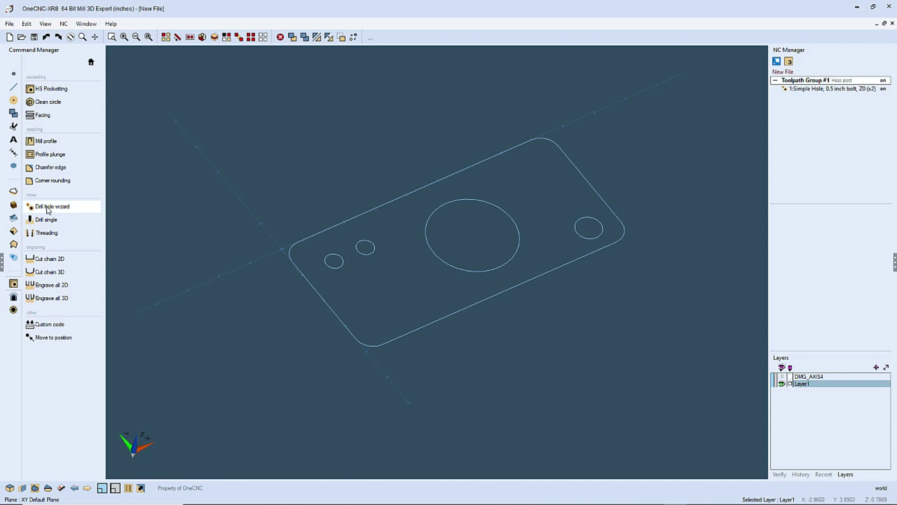
left_click(14, 191)
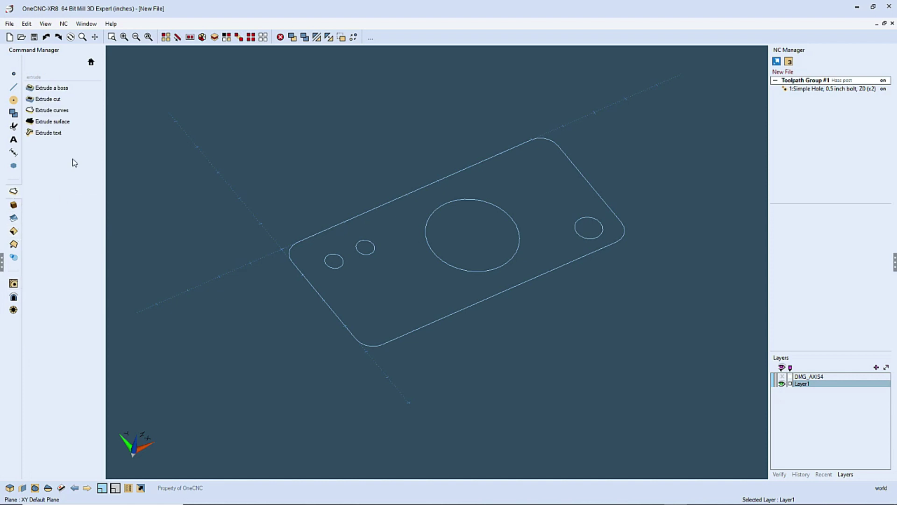
left_click(51, 110)
left_click(327, 301)
left_click(334, 268)
left_click(365, 247)
left_click(456, 270)
left_click(579, 238)
right_click(541, 215)
left_click(537, 267)
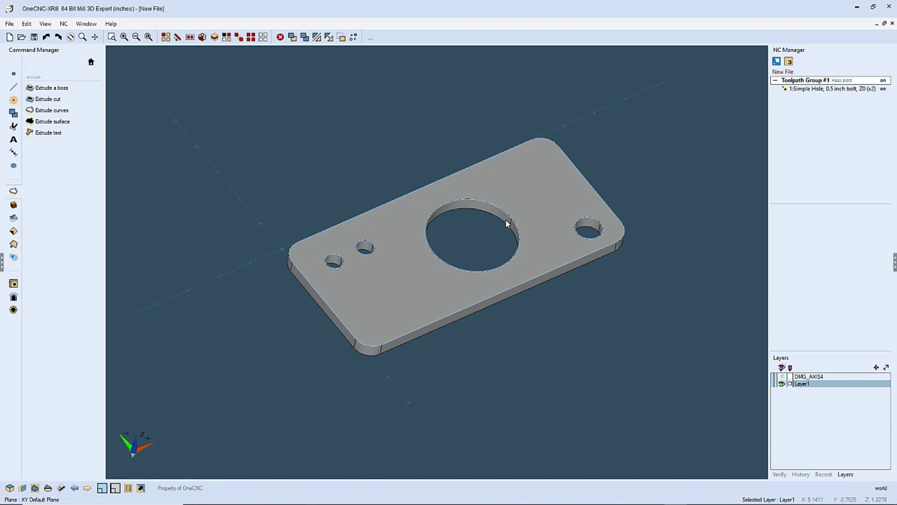
Select the light blue wireframe curves by colour and remove them, leaving only the solid plate
left_click(226, 37)
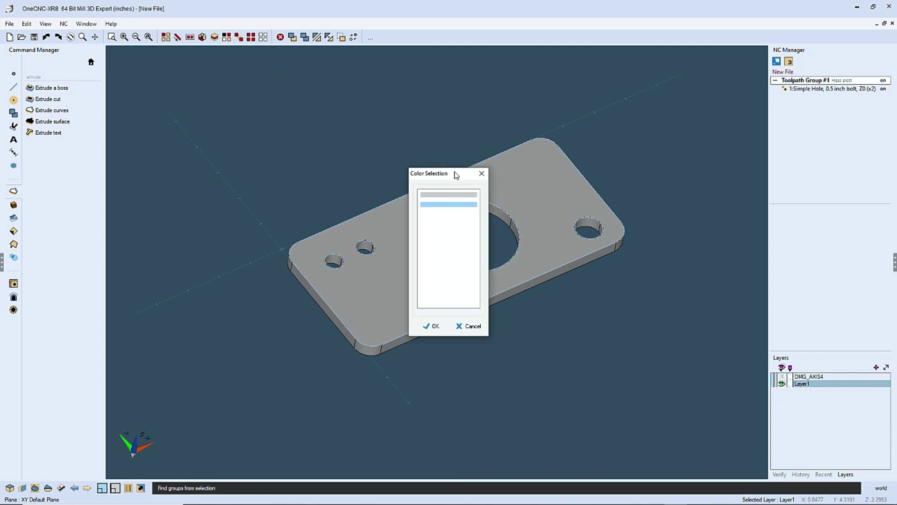
left_click_drag(412, 166, 154, 54)
left_click(142, 186)
left_click(131, 205)
left_click(293, 174)
mouse_move(417, 181)
middle_mouse_down()
mouse_move(410, 215)
mouse_move(414, 176)
mouse_move(405, 181)
middle_mouse_up()
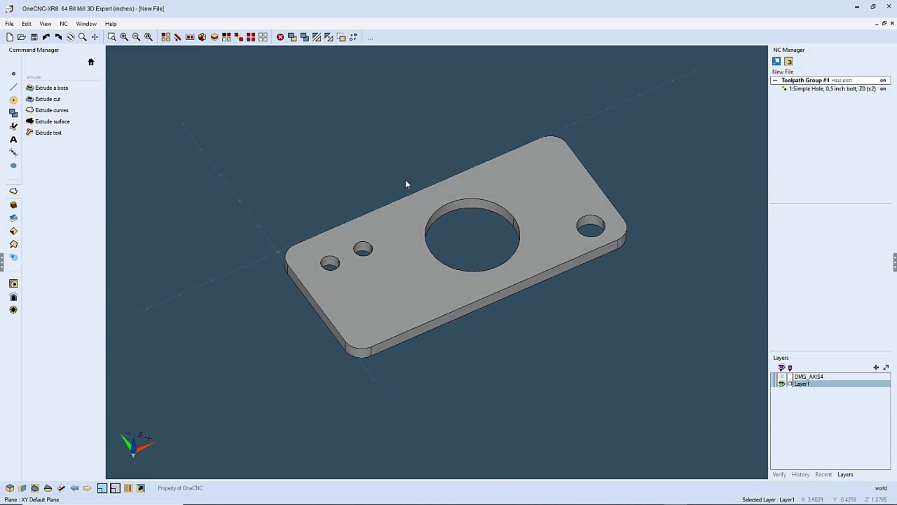
Start the Drill hole wizard again to recognize the holes in the solid plate
left_click(14, 283)
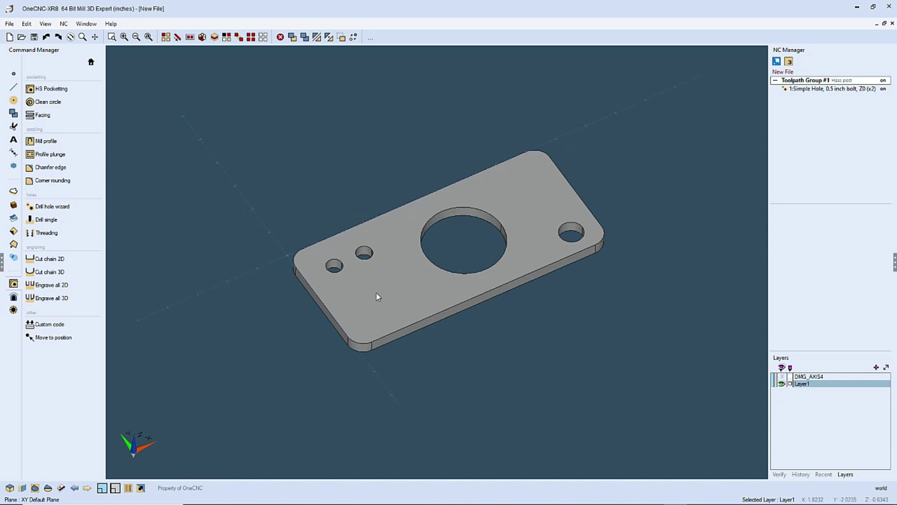
middle_click_drag(386, 280, 269, 290)
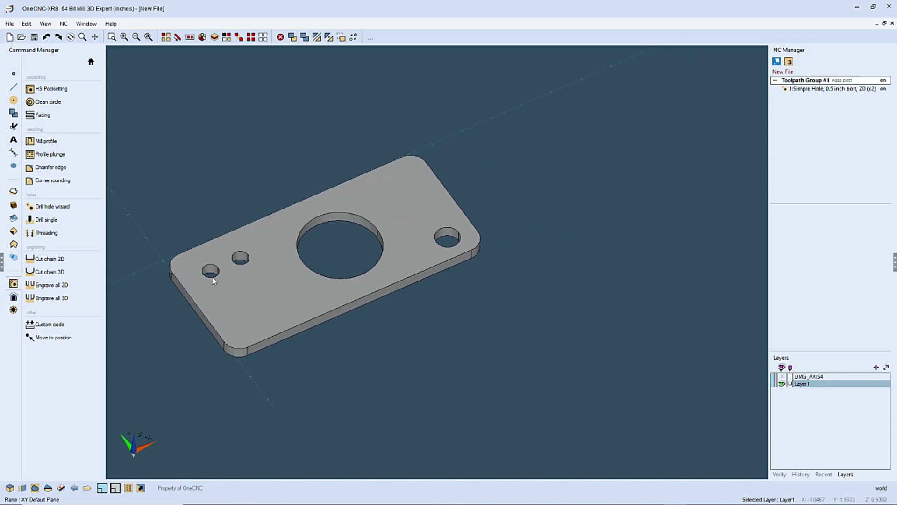
left_click(66, 211)
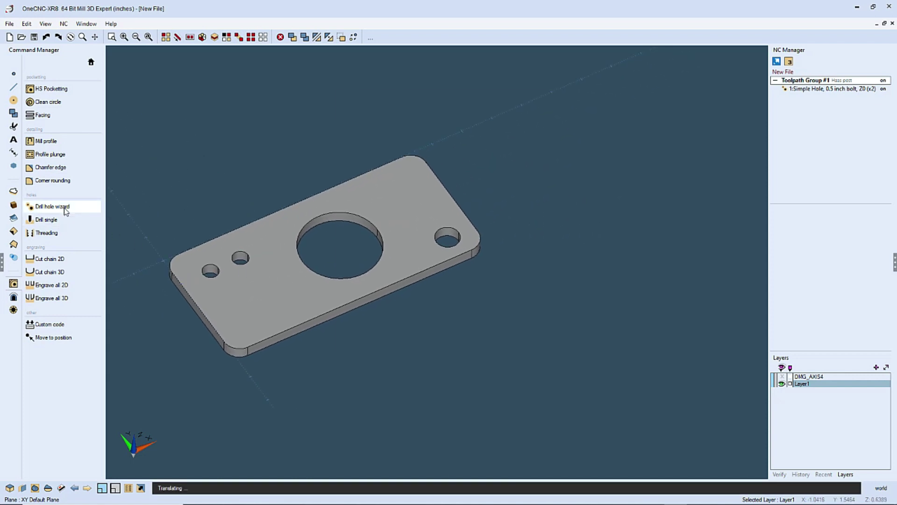
left_click_drag(510, 100, 712, 58)
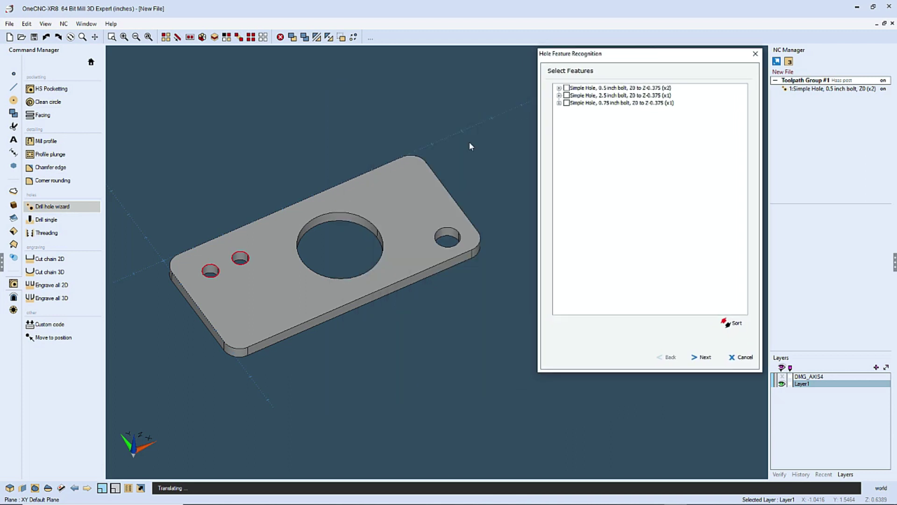